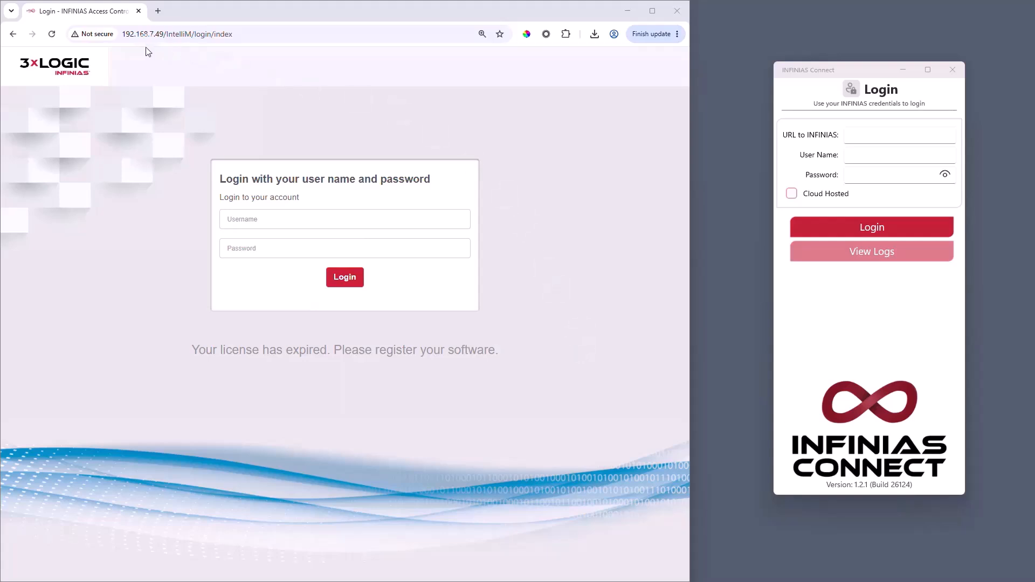
{"action": "left_click", "coordinate": [875, 134]}
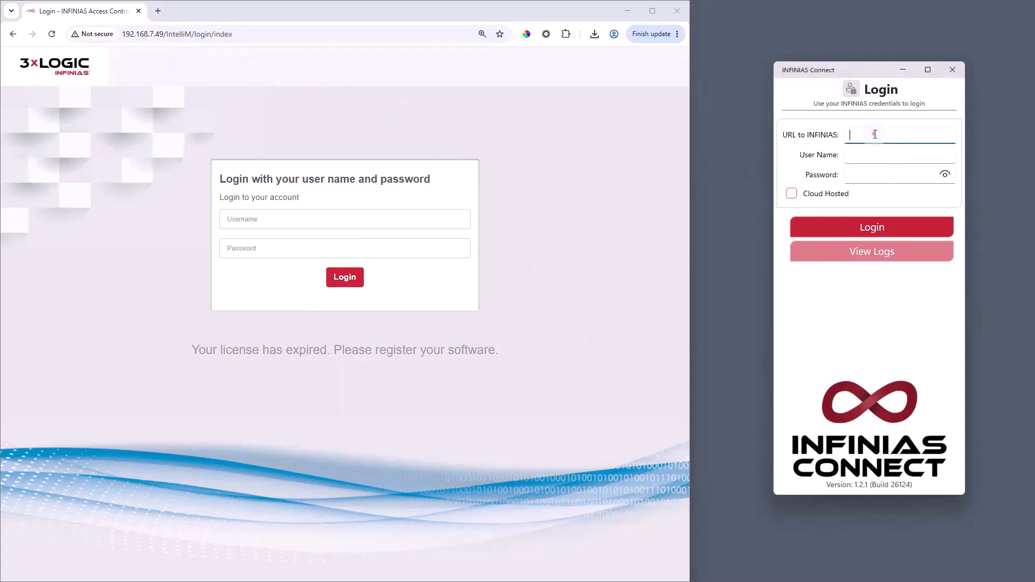
{"action": "type", "text": "http://192.168.7.49"}
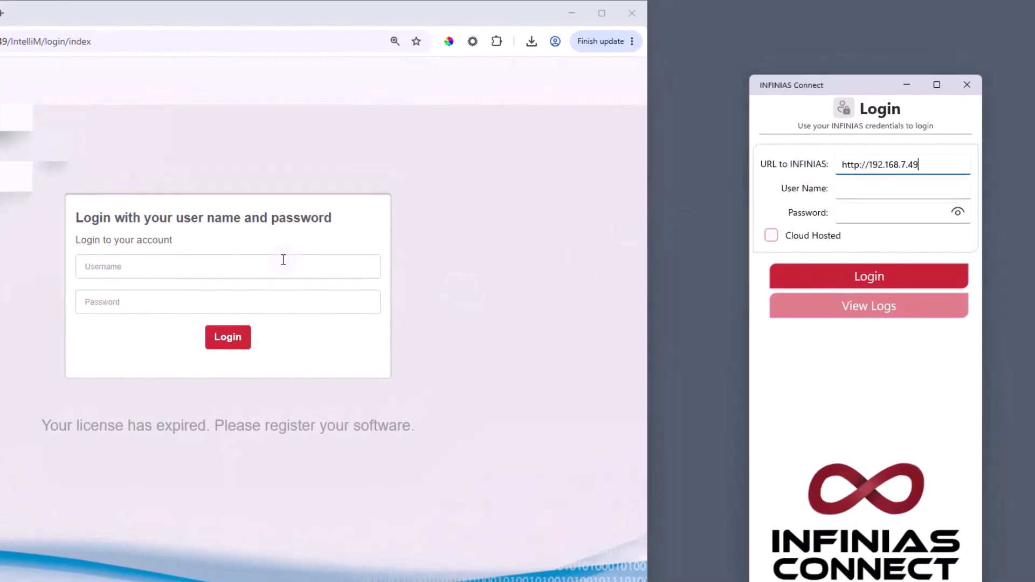
{"action": "left_click", "coordinate": [283, 260]}
{"action": "type", "text": "admin"}
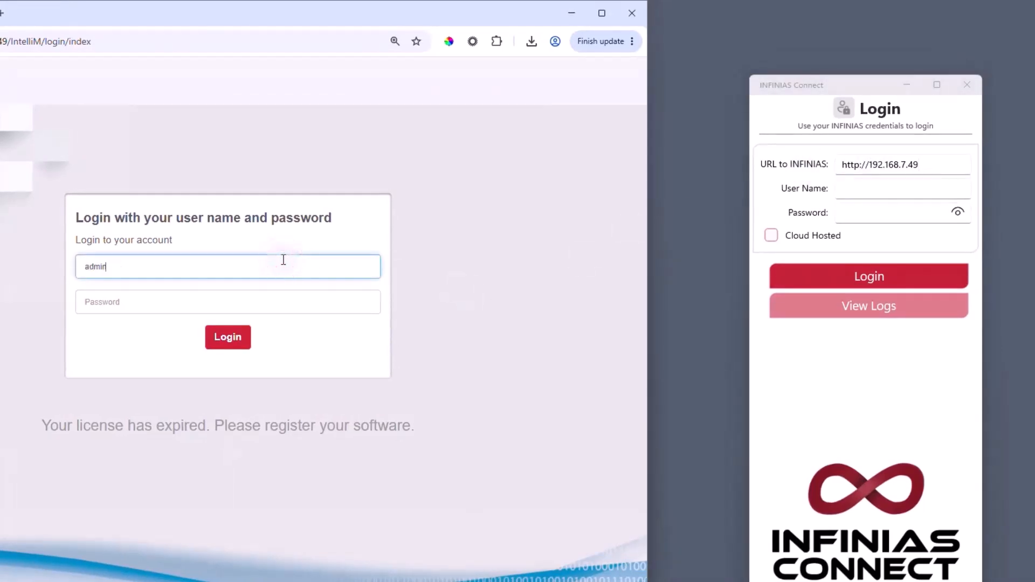
{"action": "left_click", "coordinate": [916, 185]}
{"action": "type", "text": "admin"}
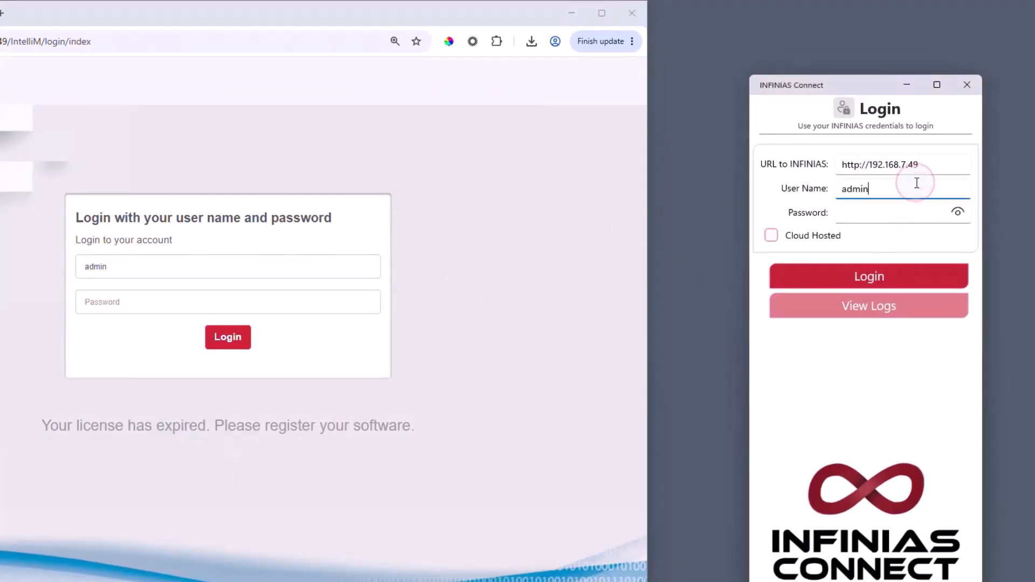
{"action": "left_click", "coordinate": [327, 297]}
{"action": "type", "text": "admin"}
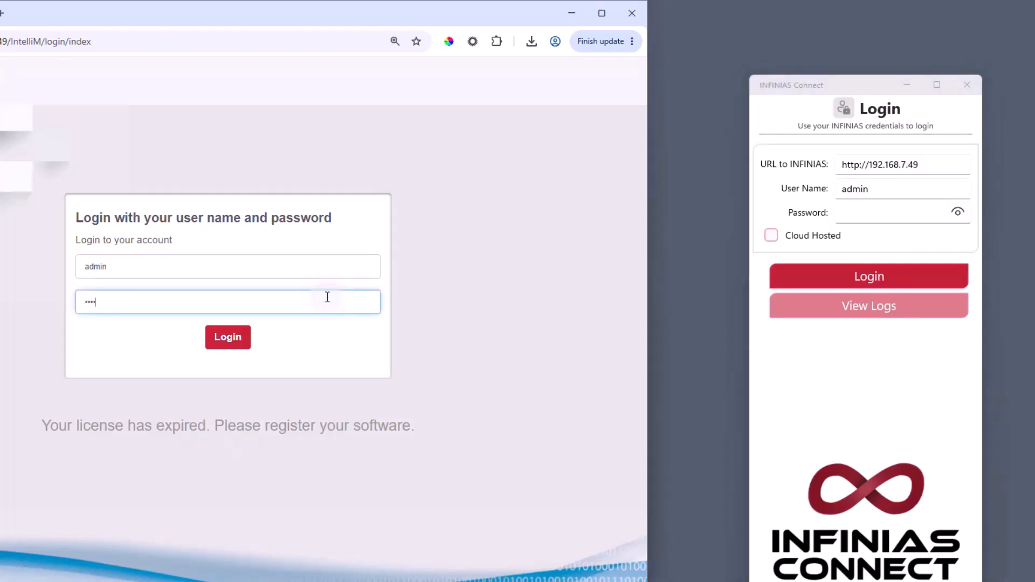
{"action": "type", "text": "123"}
{"action": "left_click", "coordinate": [906, 221]}
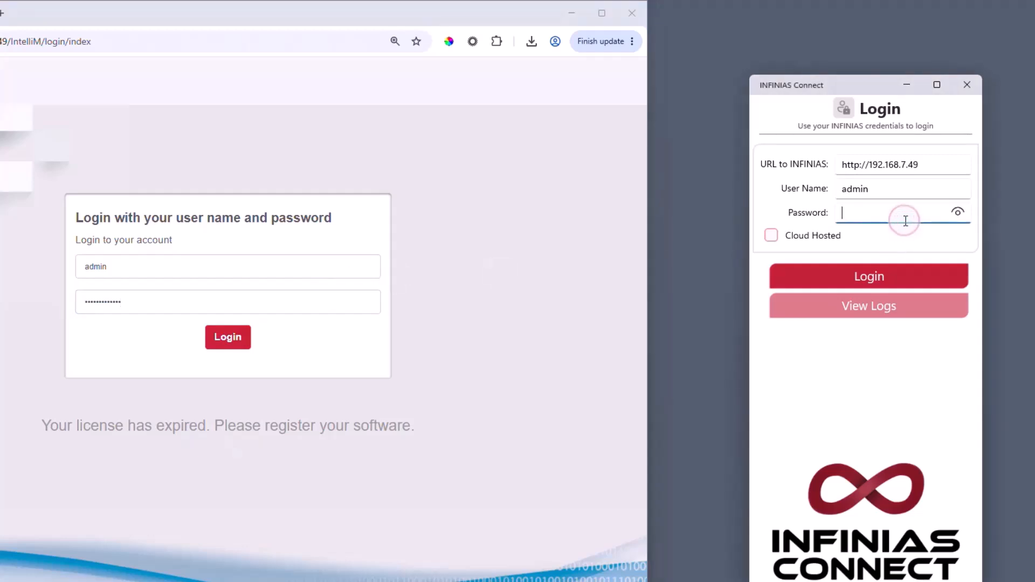
{"action": "type", "text": "adm••••••••••"}
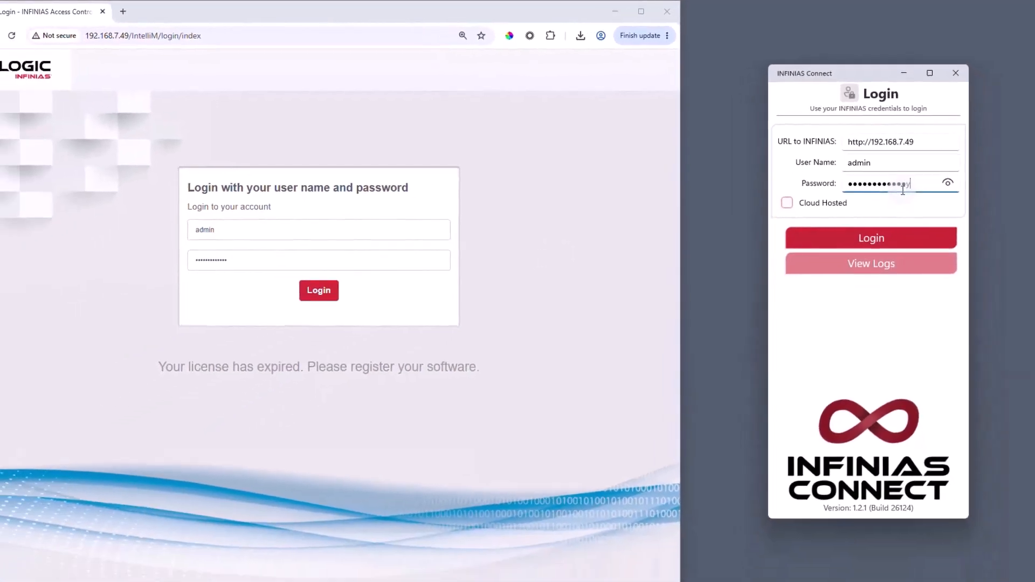
{"action": "left_click", "coordinate": [320, 293]}
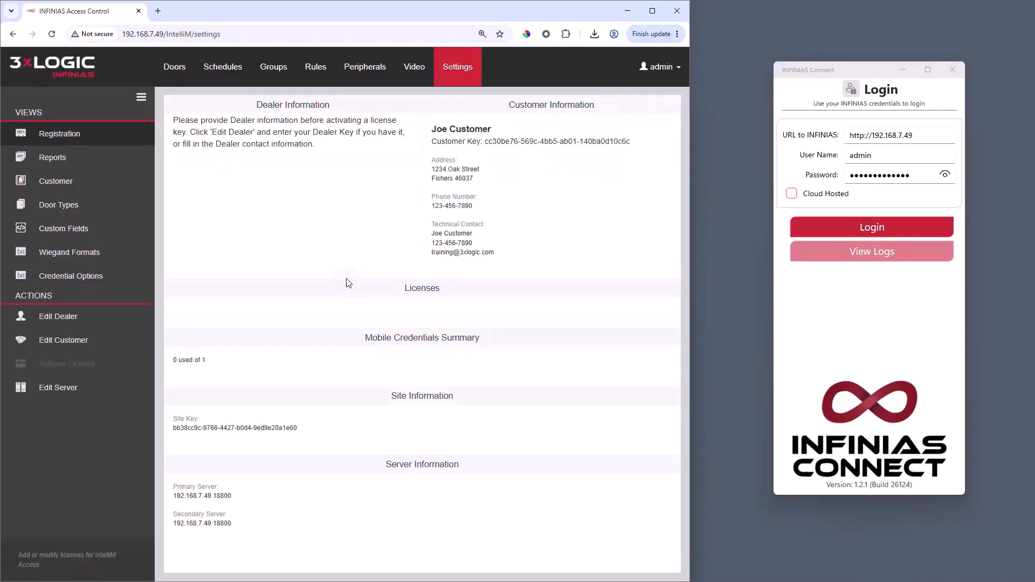
Step: Sign INFINIAS Connect in, then start a new door in the web app and check its serial numbers
{"action": "left_click", "coordinate": [849, 230]}
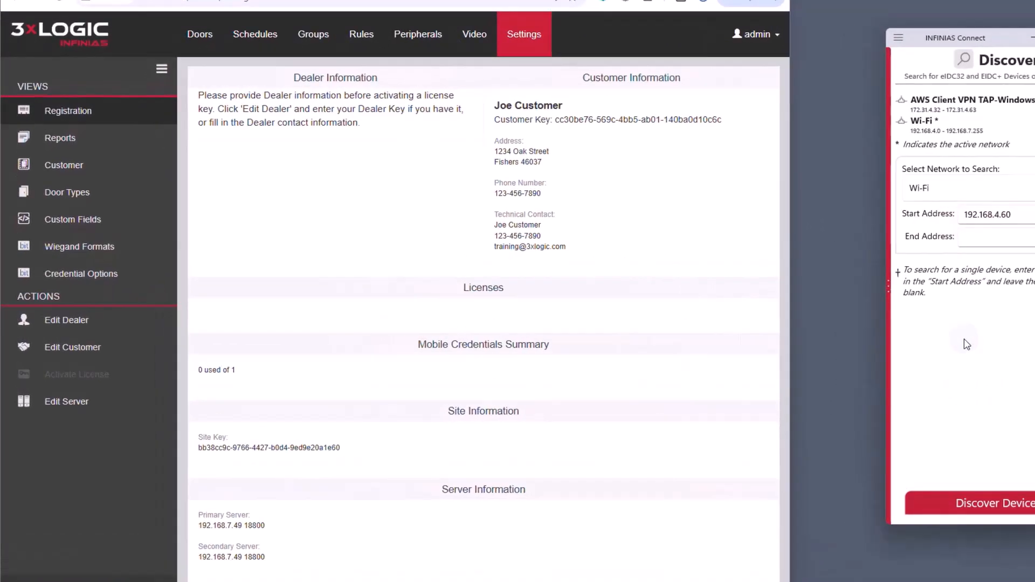
{"action": "left_click", "coordinate": [79, 356]}
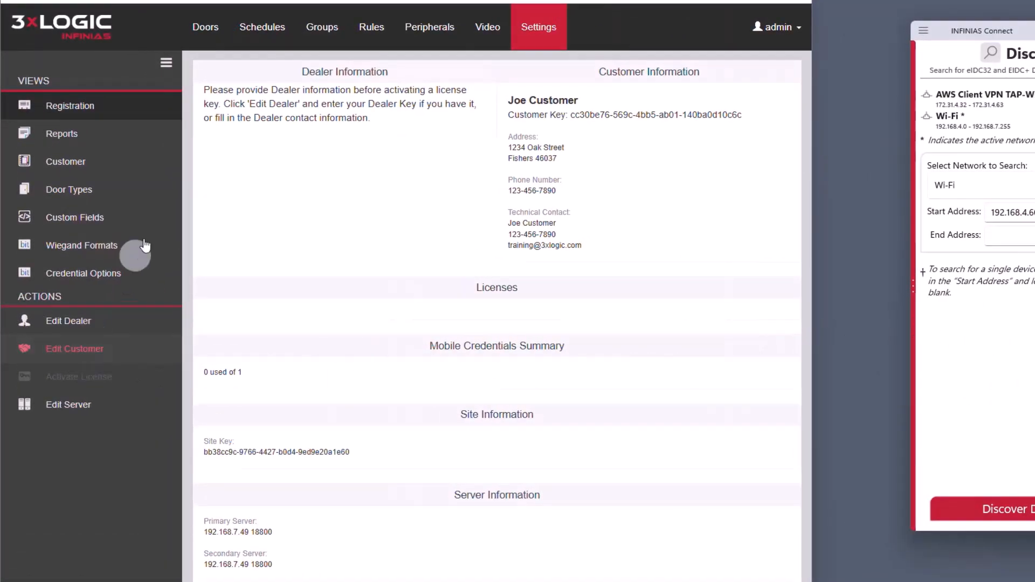
{"action": "left_click", "coordinate": [206, 34]}
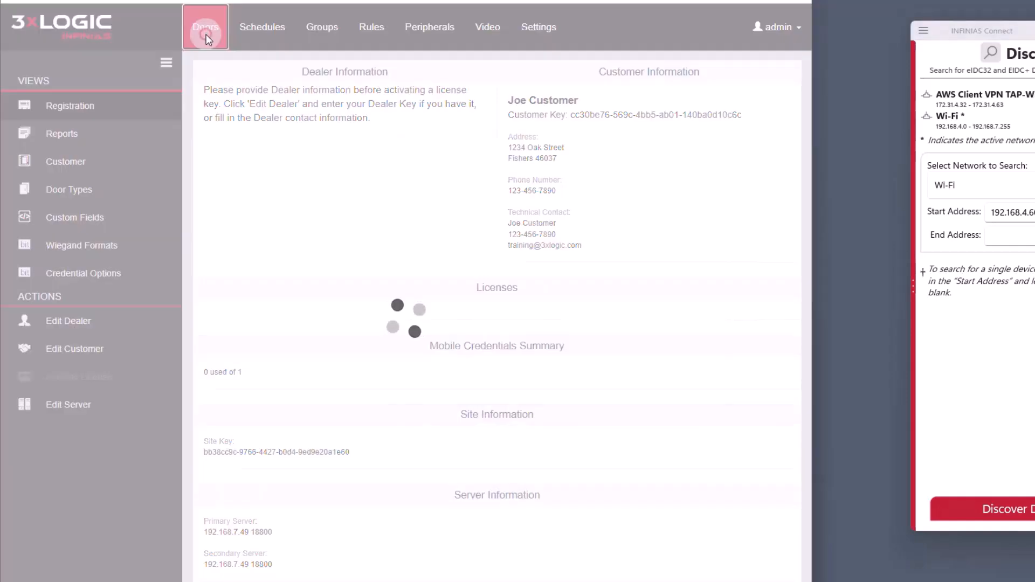
{"action": "left_click", "coordinate": [92, 291]}
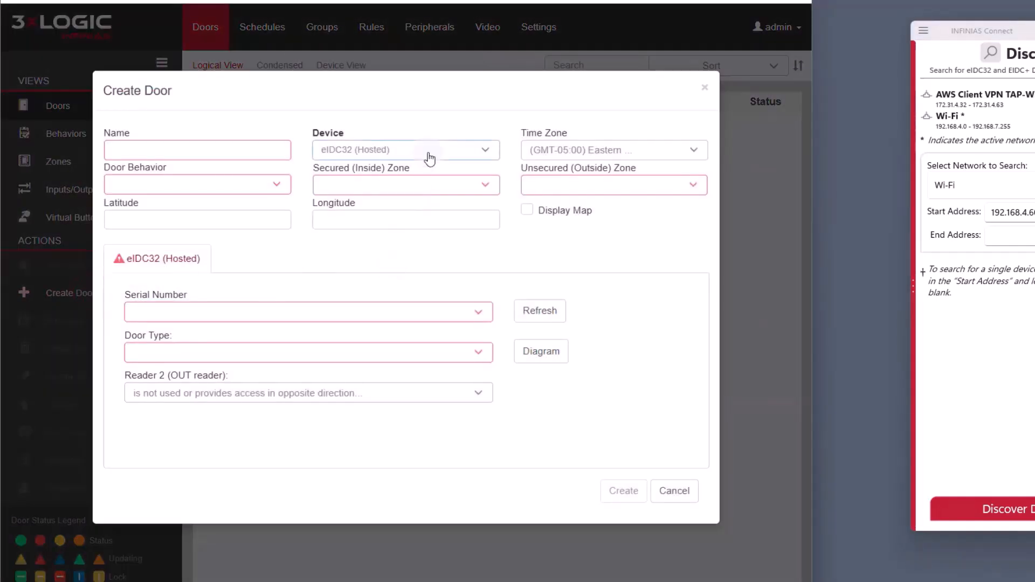
{"action": "left_click", "coordinate": [430, 313]}
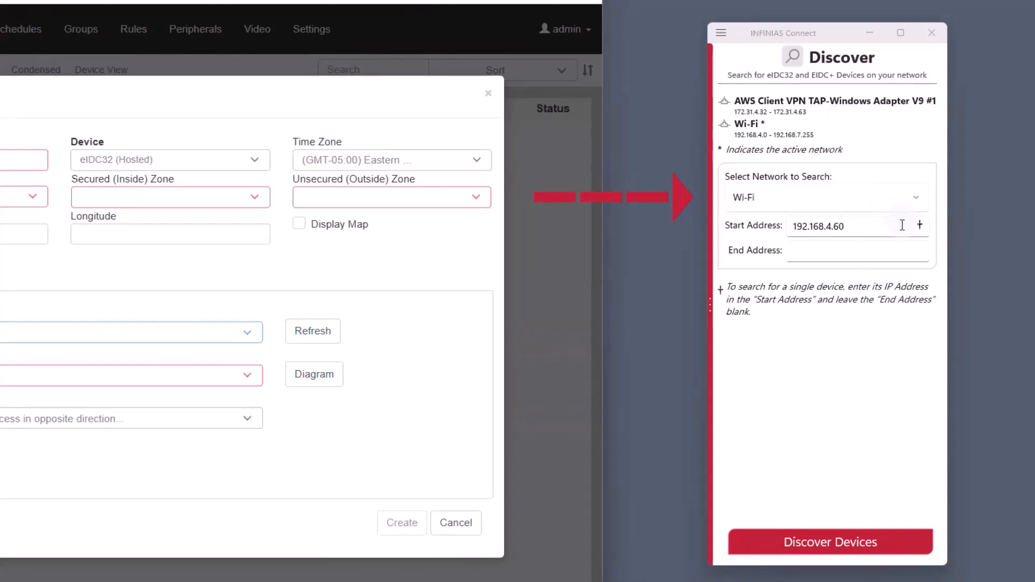
Step: Search 192.168.4.60 through end address 192.168.4.200 for controllers
{"action": "left_click", "coordinate": [834, 250]}
{"action": "type", "text": "19"}
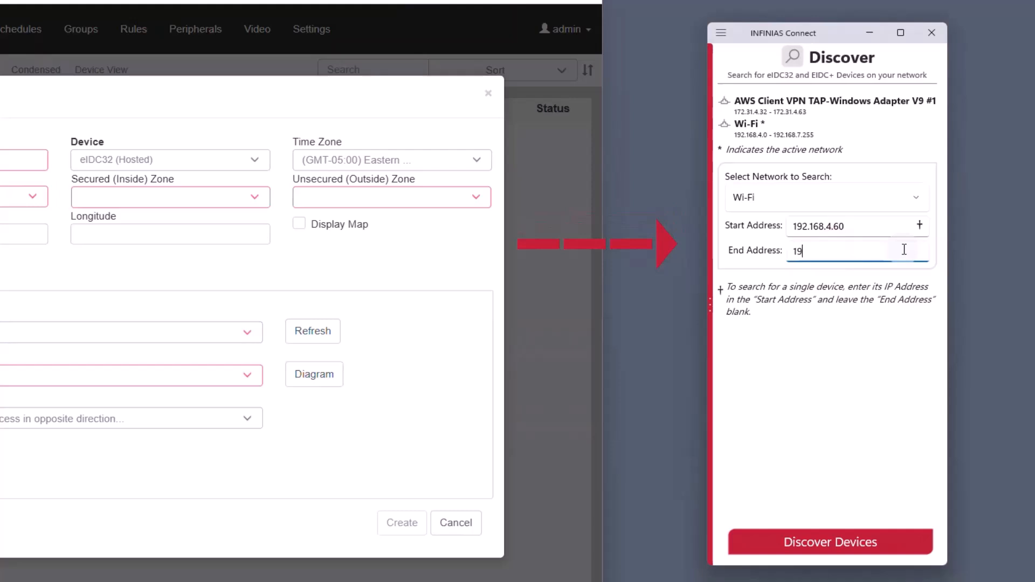
{"action": "type", "text": "2.168.4.200"}
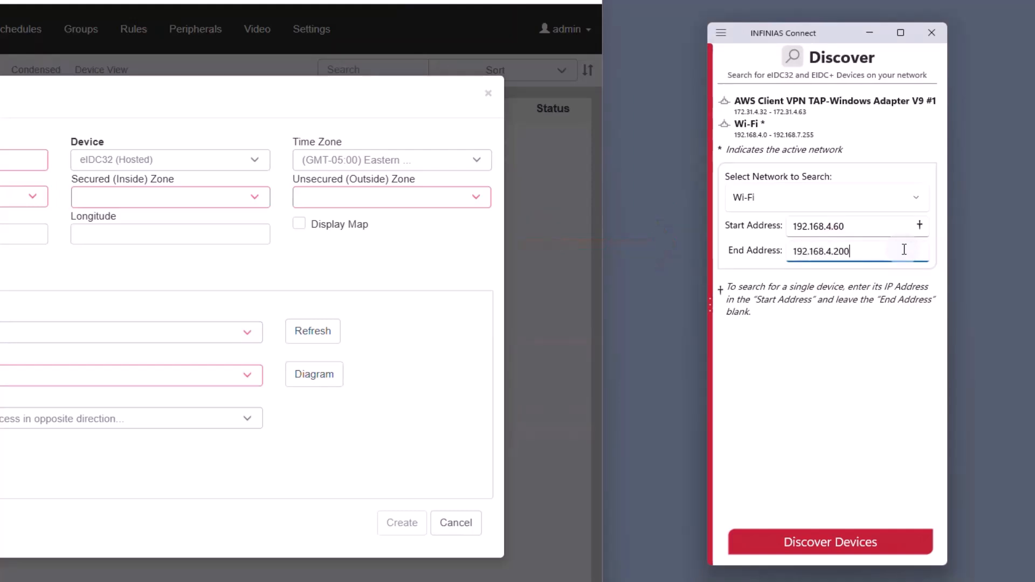
{"action": "left_click", "coordinate": [812, 386]}
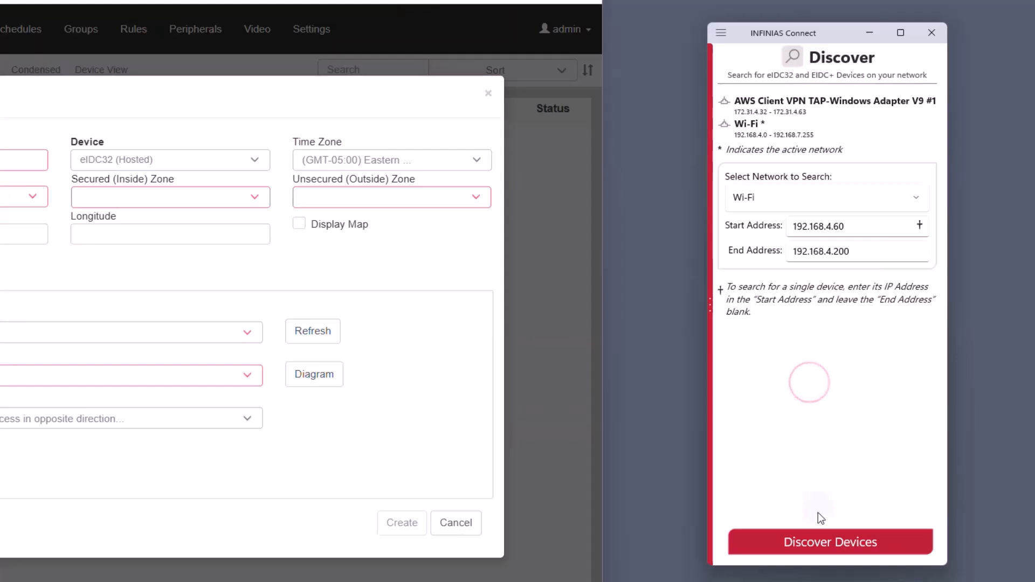
{"action": "left_click", "coordinate": [820, 540]}
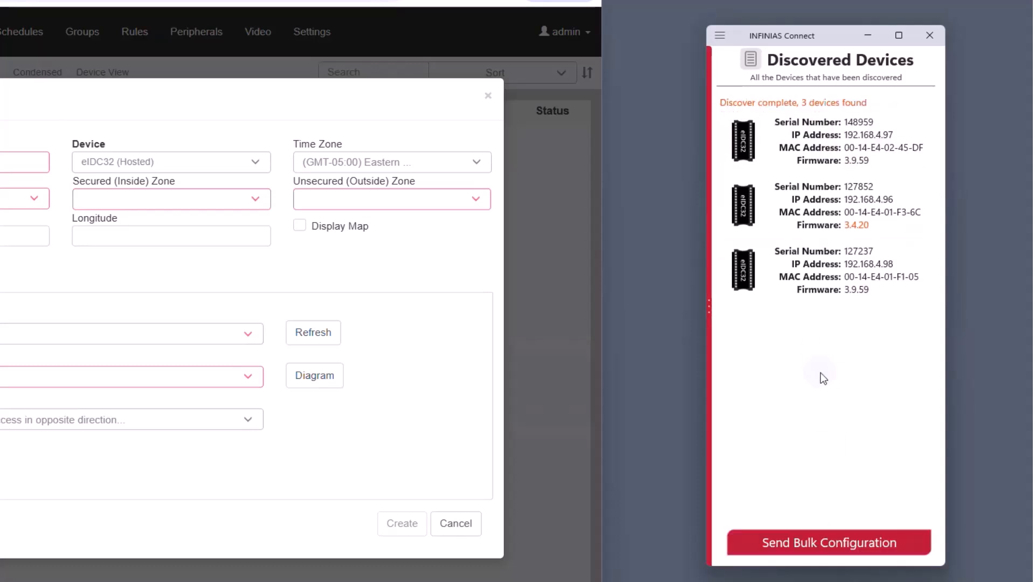
Step: In controller 148959's network settings, leave DHCP enabled and return to Device Information
{"action": "left_click", "coordinate": [829, 141]}
{"action": "left_click", "coordinate": [826, 315]}
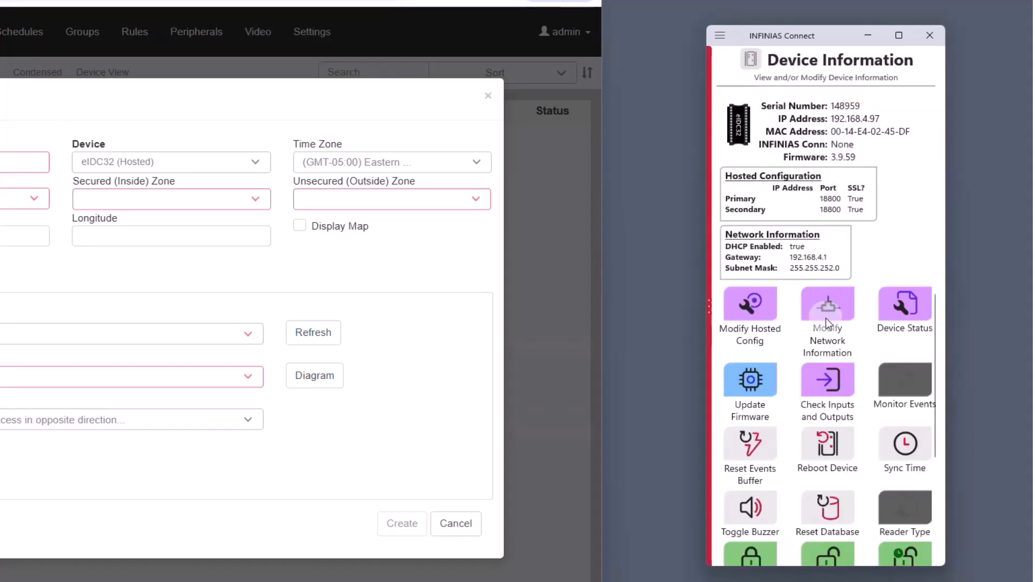
{"action": "left_click", "coordinate": [823, 307]}
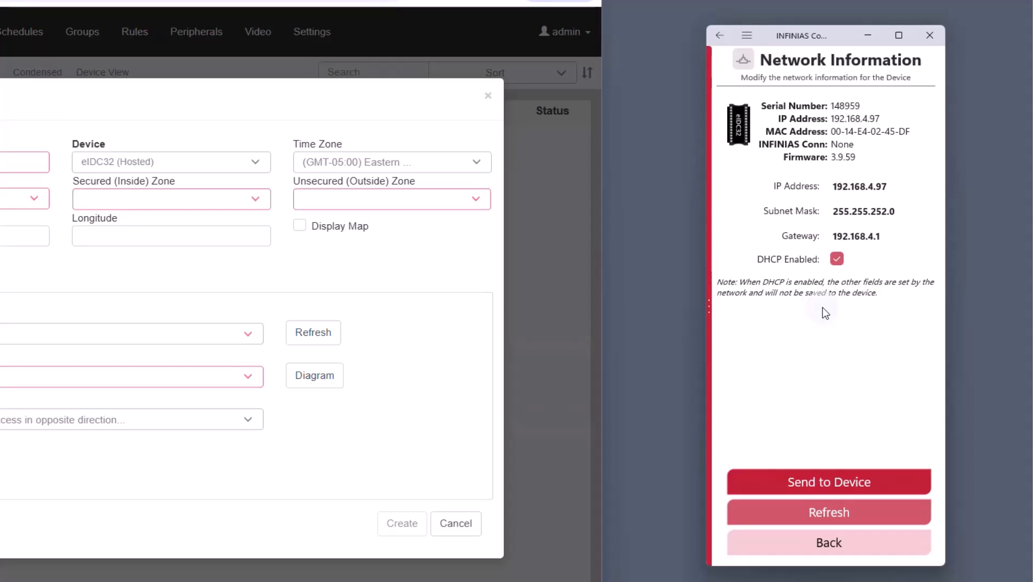
{"action": "left_click", "coordinate": [836, 260]}
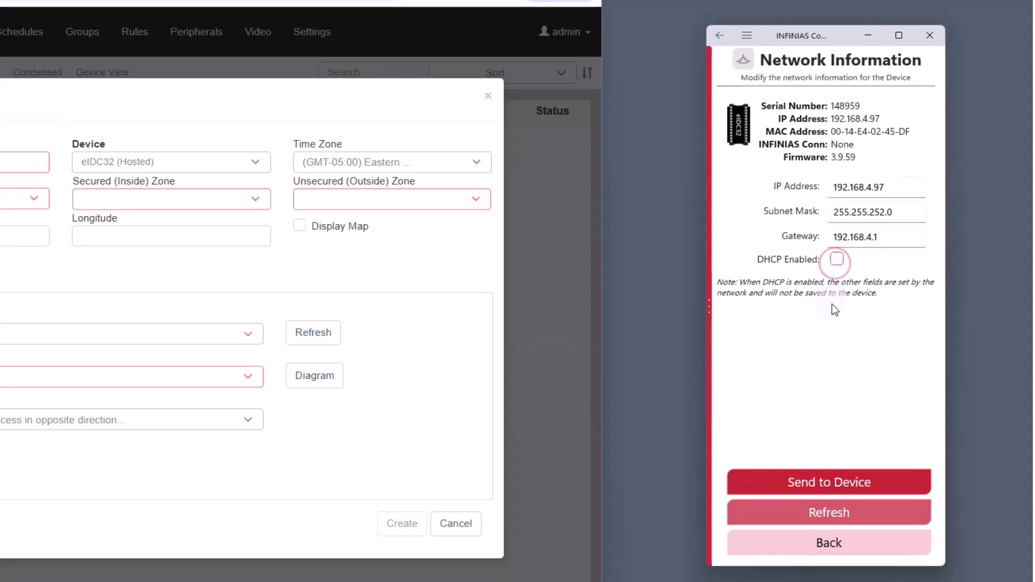
{"action": "left_click", "coordinate": [836, 263]}
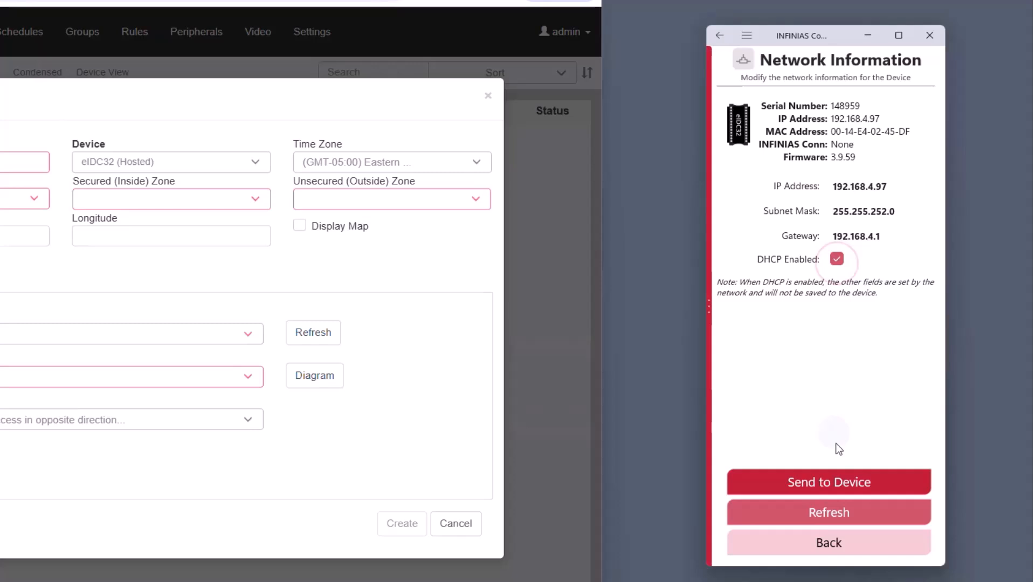
{"action": "left_click", "coordinate": [846, 544]}
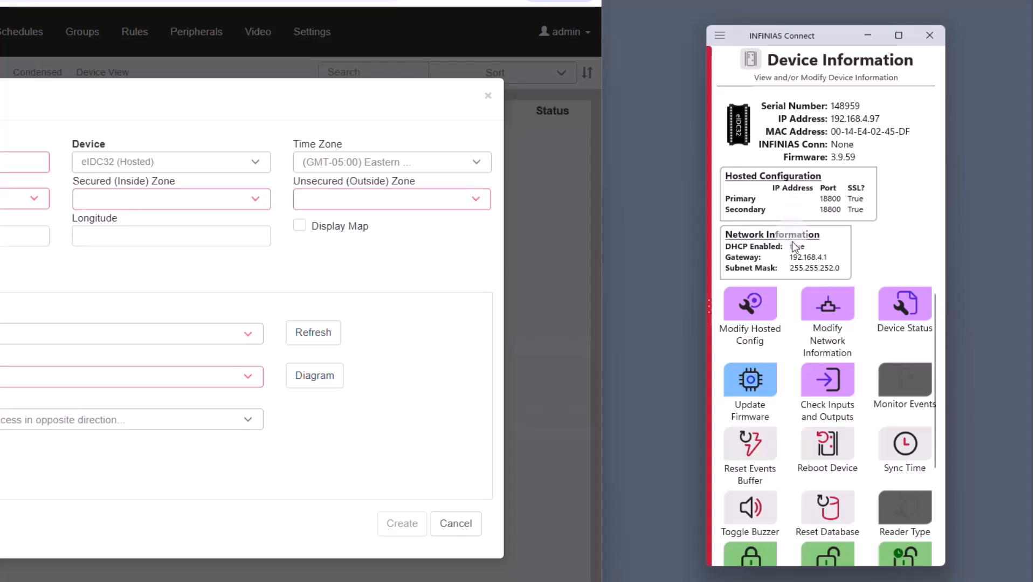
{"action": "left_click", "coordinate": [766, 303]}
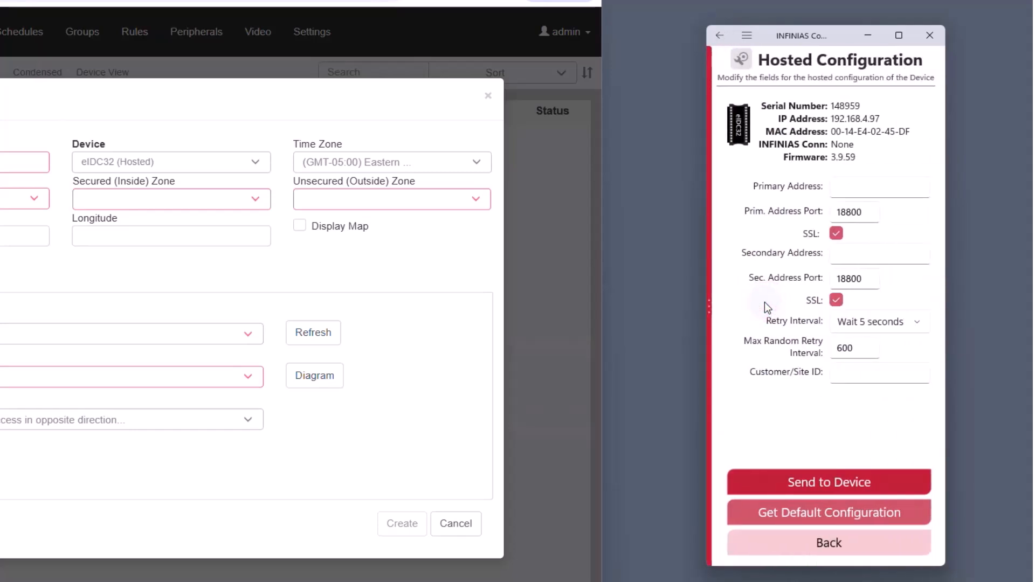
Step: Set primary and secondary hosted addresses to 192.168.7.49 and send the configuration to the controller
{"action": "left_click", "coordinate": [869, 184]}
{"action": "type", "text": "192.168.7.49"}
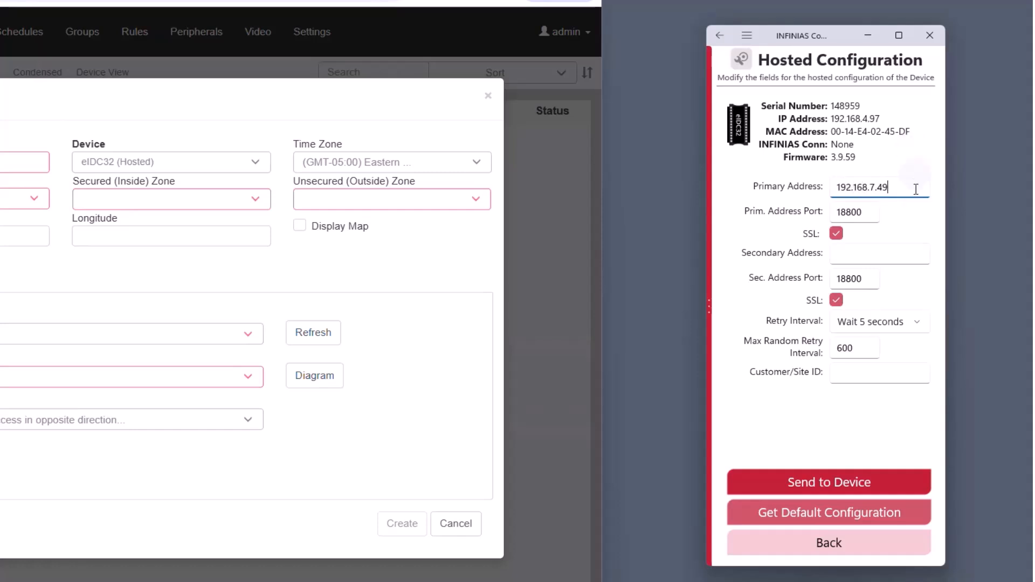
{"action": "left_click", "coordinate": [899, 253]}
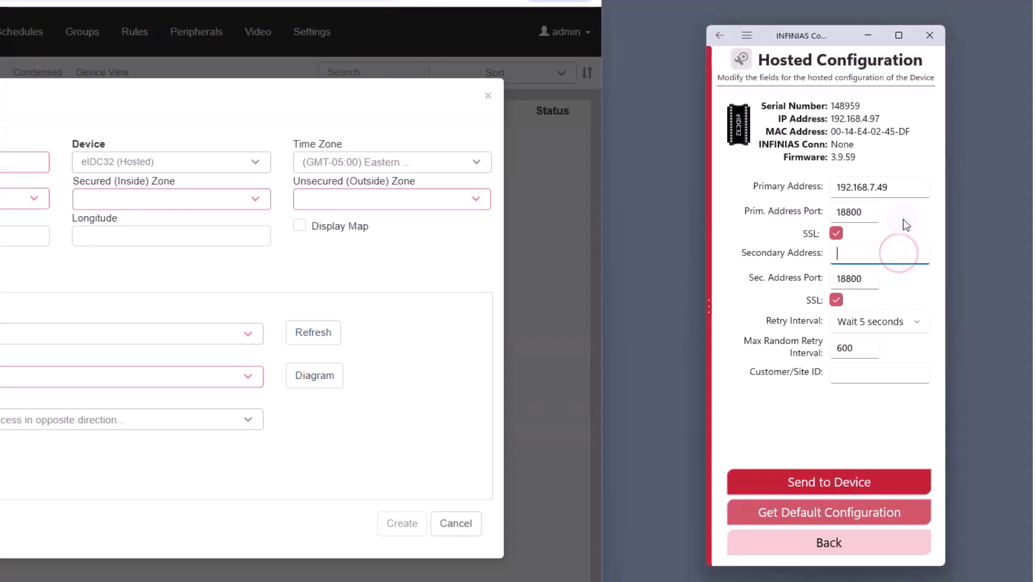
{"action": "type", "text": "192.168.7.49"}
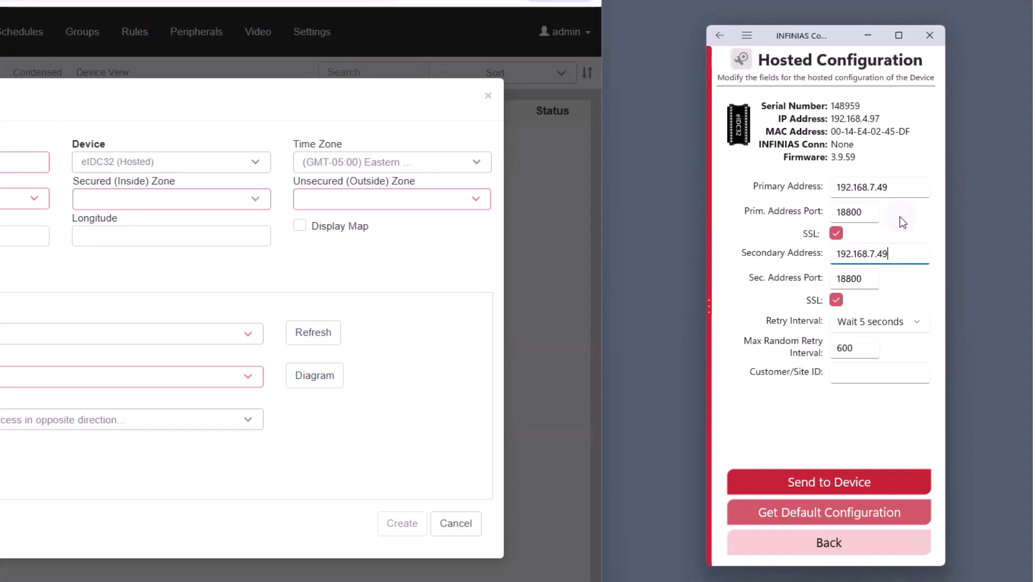
{"action": "left_click", "coordinate": [845, 478]}
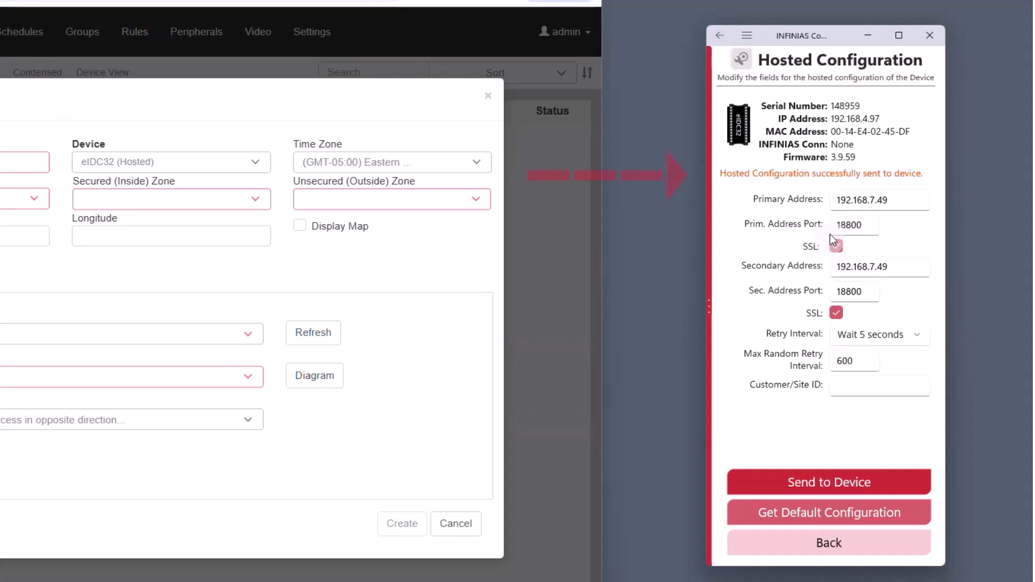
{"action": "left_click", "coordinate": [821, 543]}
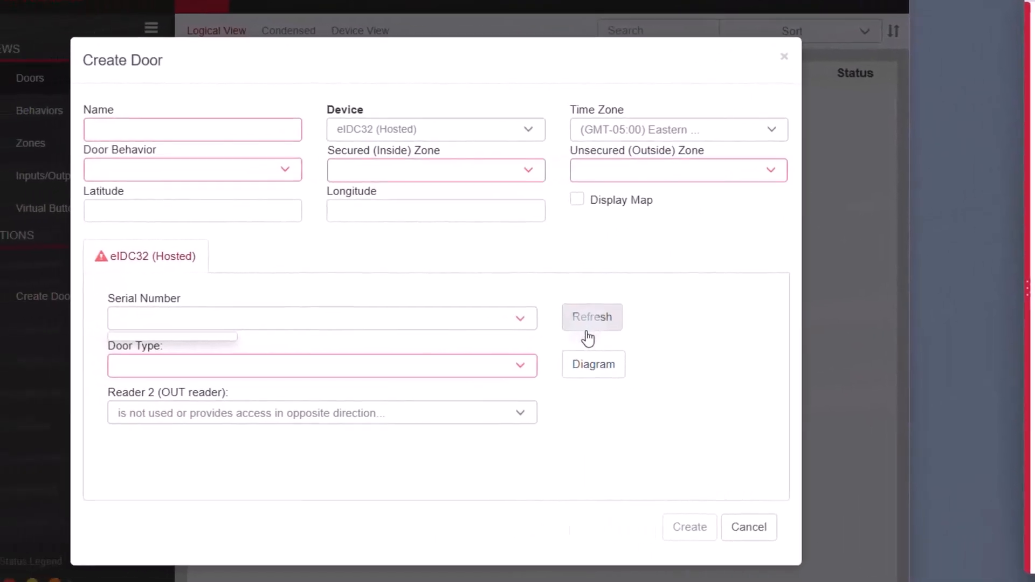
Step: Keep refreshing the Create Door serial list until 148959 (IP 192.168.4.97) appears
{"action": "left_click", "coordinate": [435, 331]}
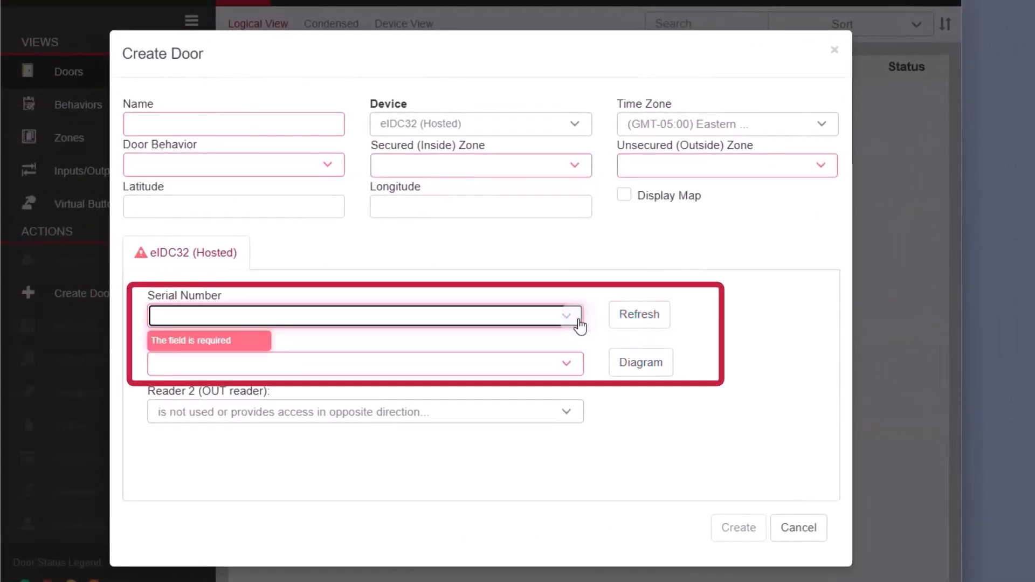
{"action": "left_click", "coordinate": [574, 317]}
{"action": "left_click", "coordinate": [648, 322]}
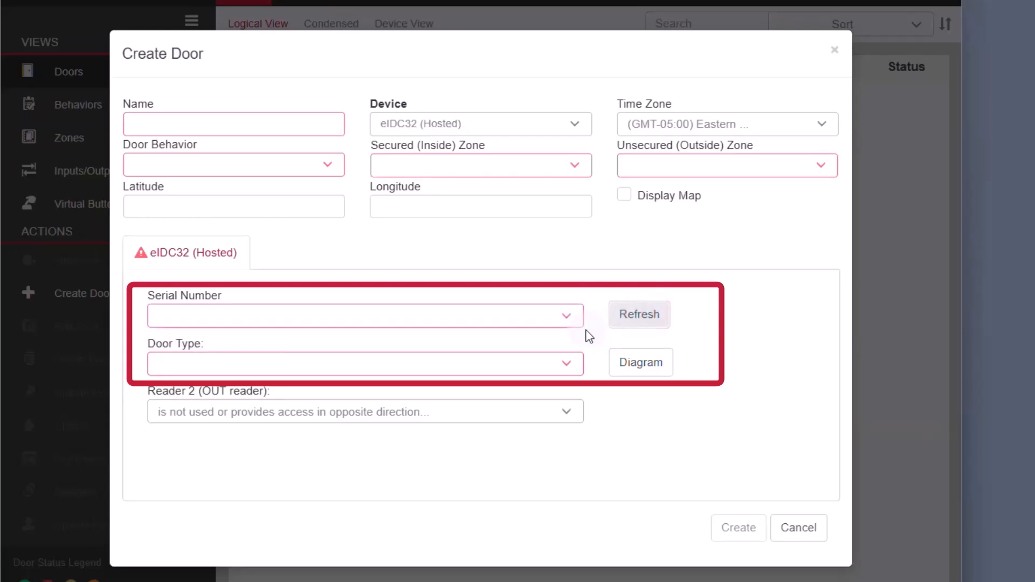
{"action": "left_click", "coordinate": [564, 318]}
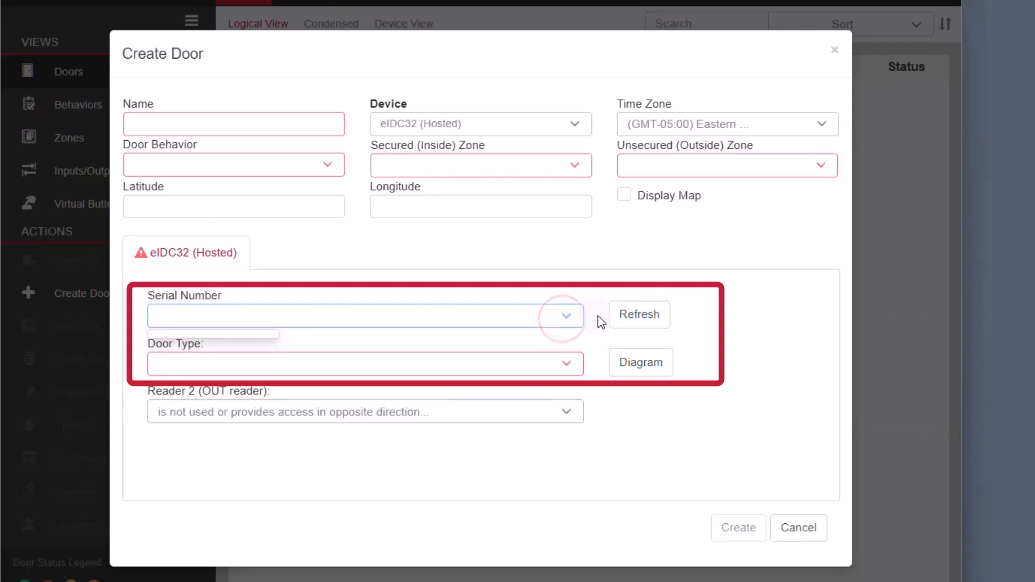
{"action": "left_click", "coordinate": [619, 323]}
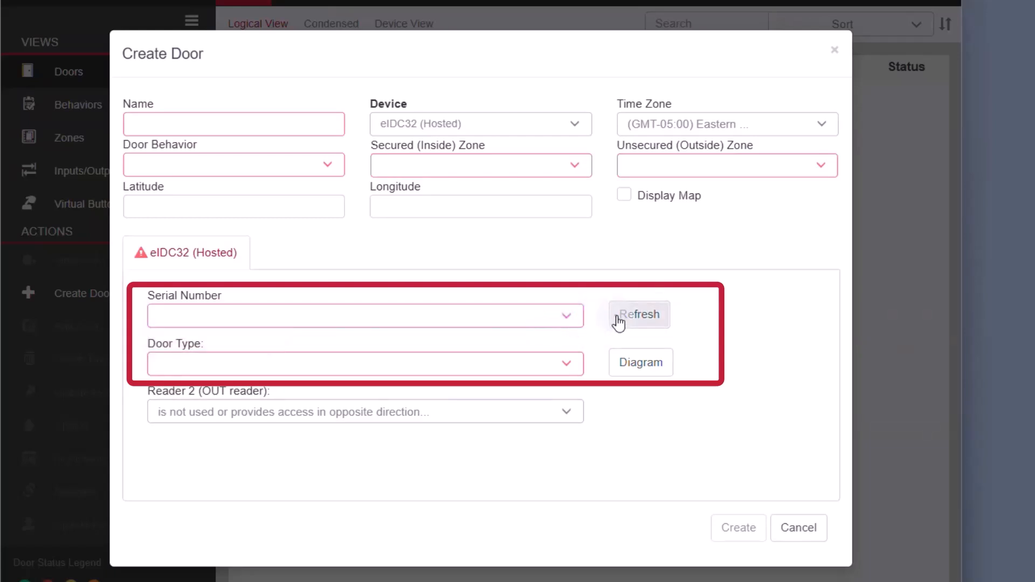
{"action": "left_click", "coordinate": [573, 320]}
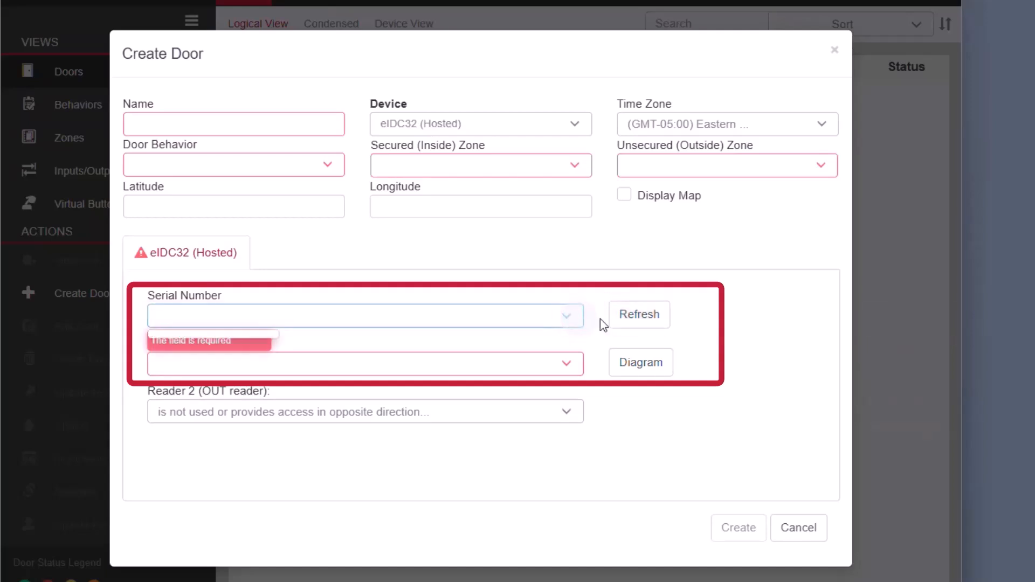
{"action": "left_click", "coordinate": [627, 325]}
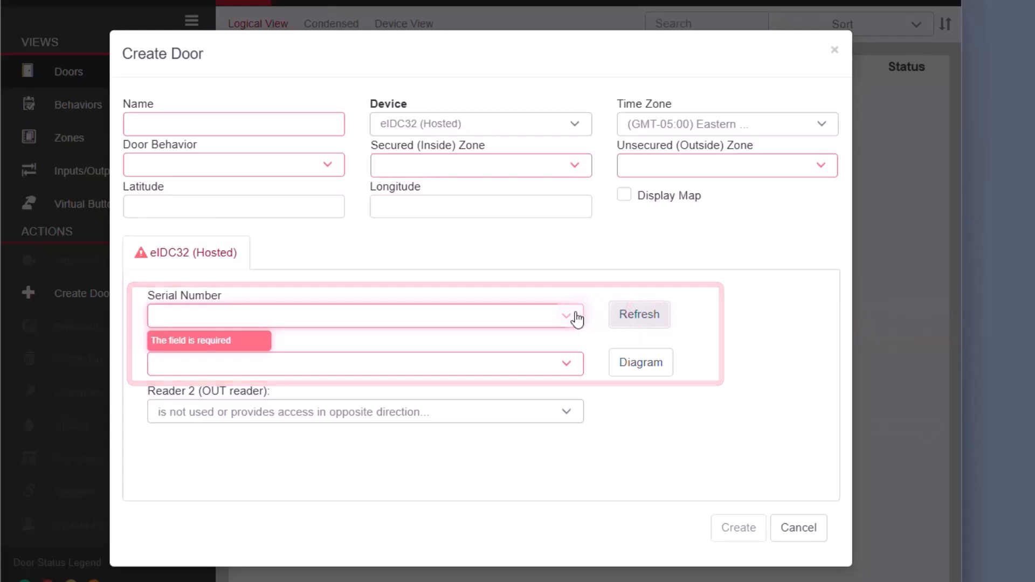
{"action": "left_click", "coordinate": [576, 318]}
{"action": "left_click", "coordinate": [640, 317]}
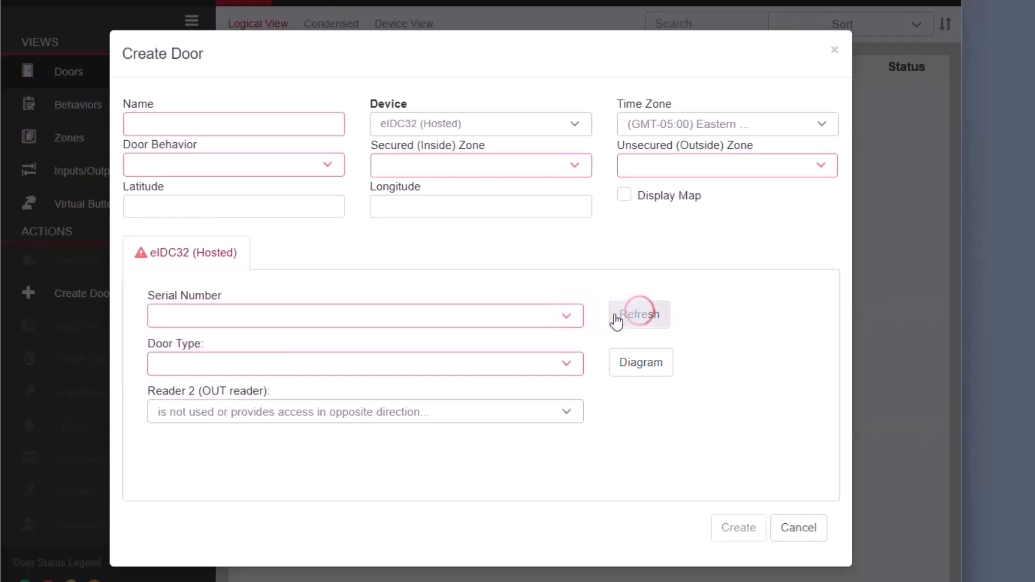
{"action": "left_click", "coordinate": [575, 319]}
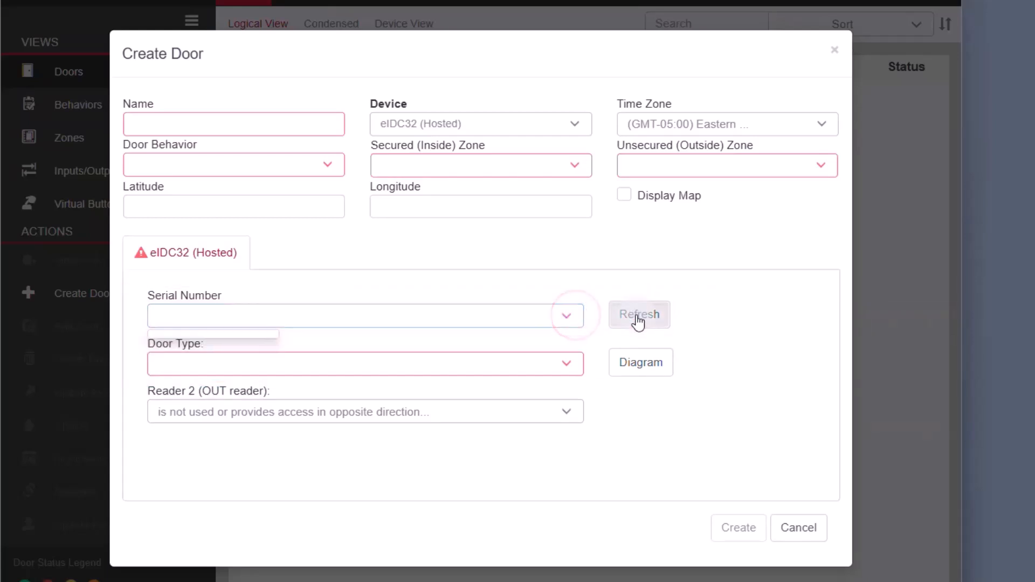
{"action": "left_click", "coordinate": [638, 318]}
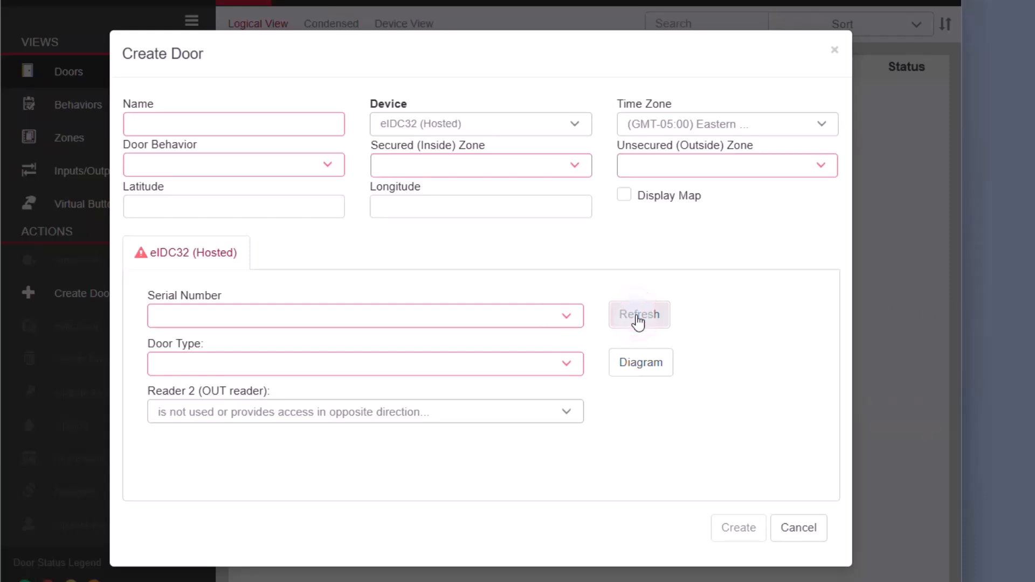
{"action": "left_click", "coordinate": [572, 323]}
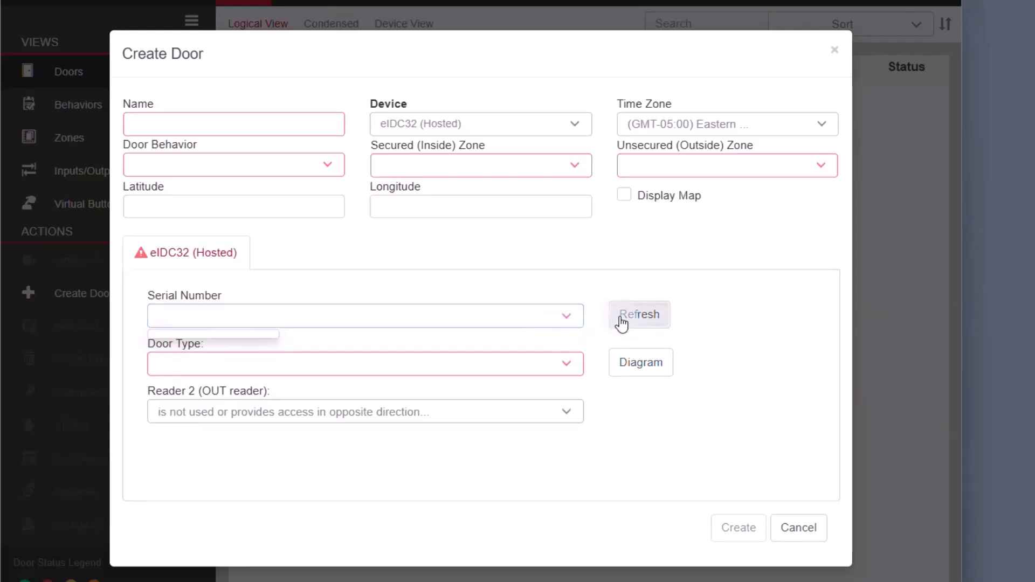
{"action": "left_click", "coordinate": [621, 322]}
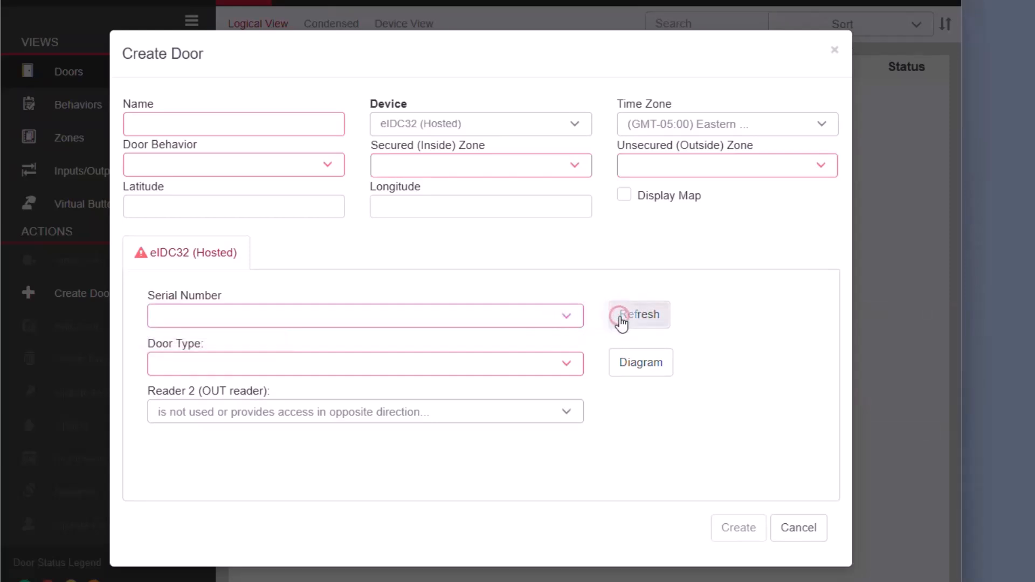
{"action": "left_click", "coordinate": [573, 324]}
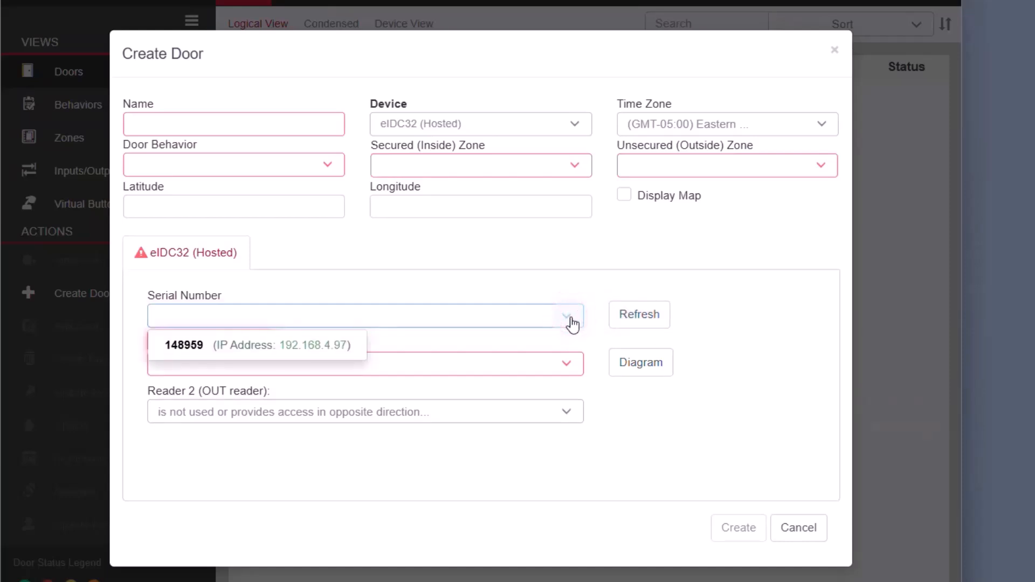